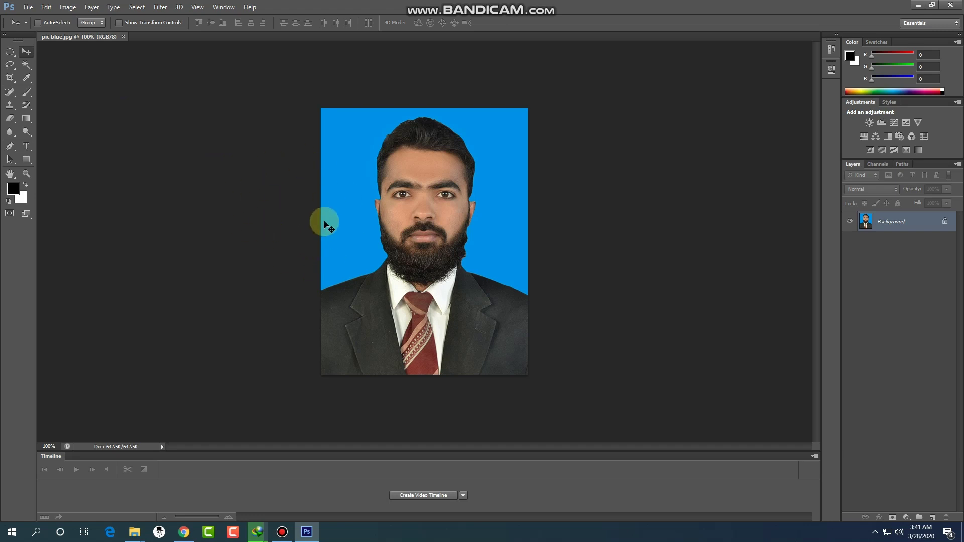
Open the image file pic blue from the Lightshot folder
{"action": "left_click", "coordinate": [29, 6]}
{"action": "left_click", "coordinate": [33, 20]}
{"action": "left_click", "coordinate": [438, 73]}
{"action": "left_click", "coordinate": [28, 8]}
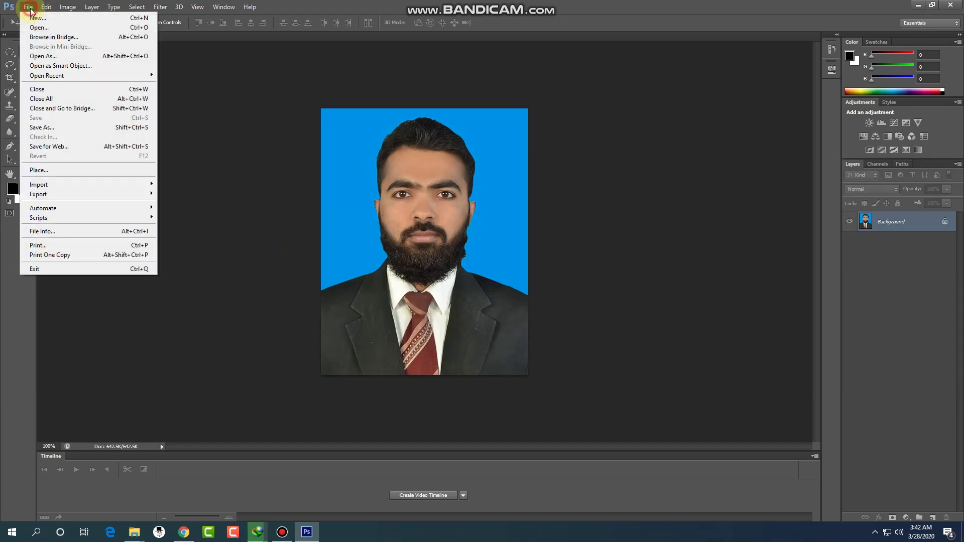
{"action": "left_click", "coordinate": [39, 30]}
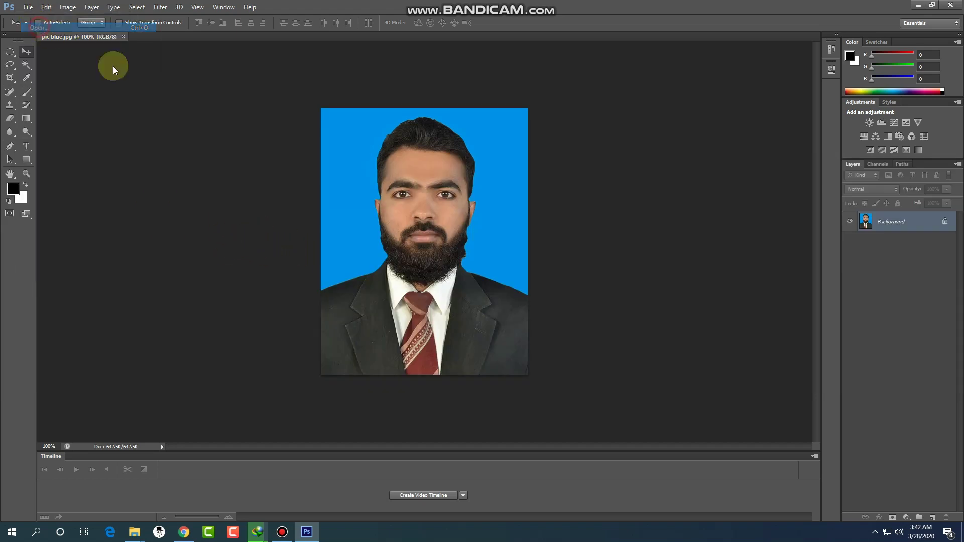
{"action": "left_click", "coordinate": [471, 158]}
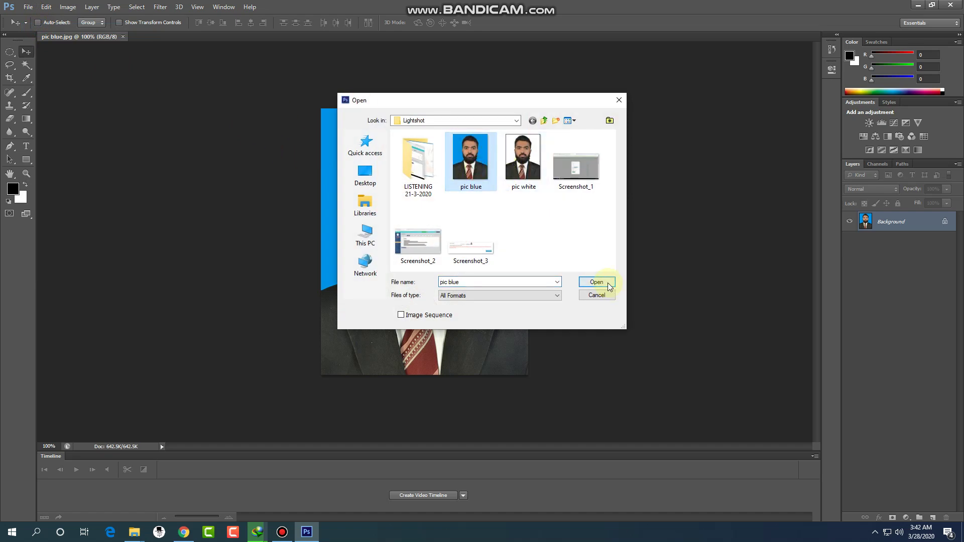
{"action": "left_click", "coordinate": [605, 282]}
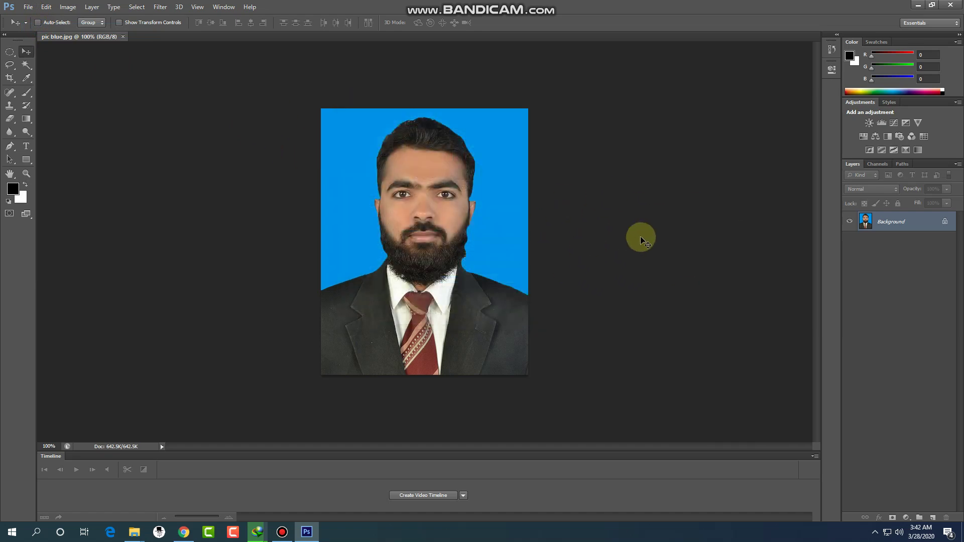
Turn the photo's locked Background into a regular layer and convert it to a smart object
{"action": "left_click", "coordinate": [894, 223]}
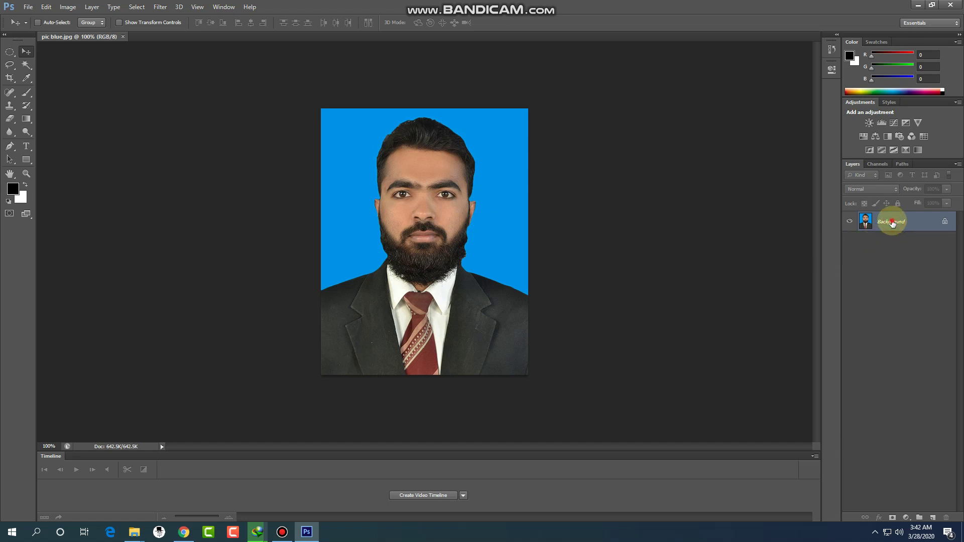
{"action": "double_click", "coordinate": [893, 222]}
{"action": "left_click", "coordinate": [579, 171]}
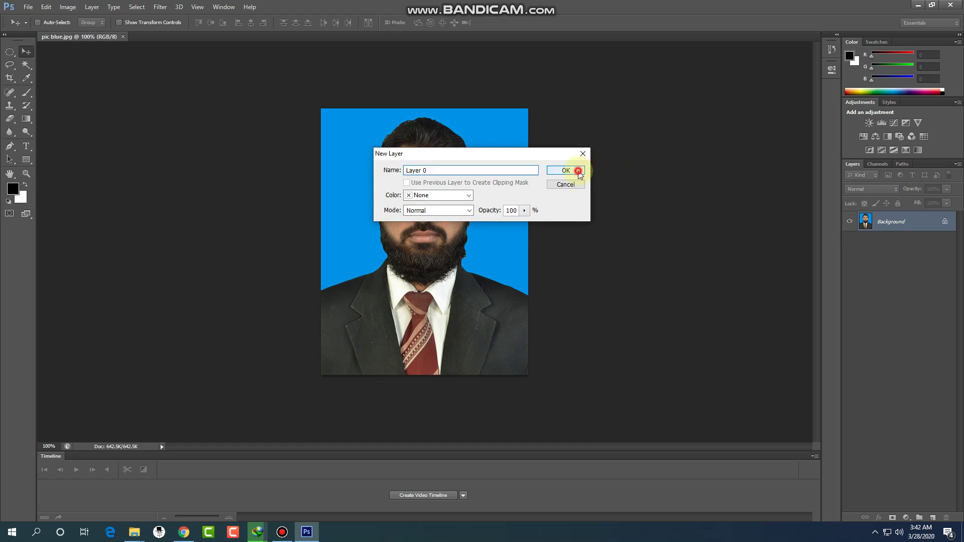
{"action": "right_click", "coordinate": [886, 226]}
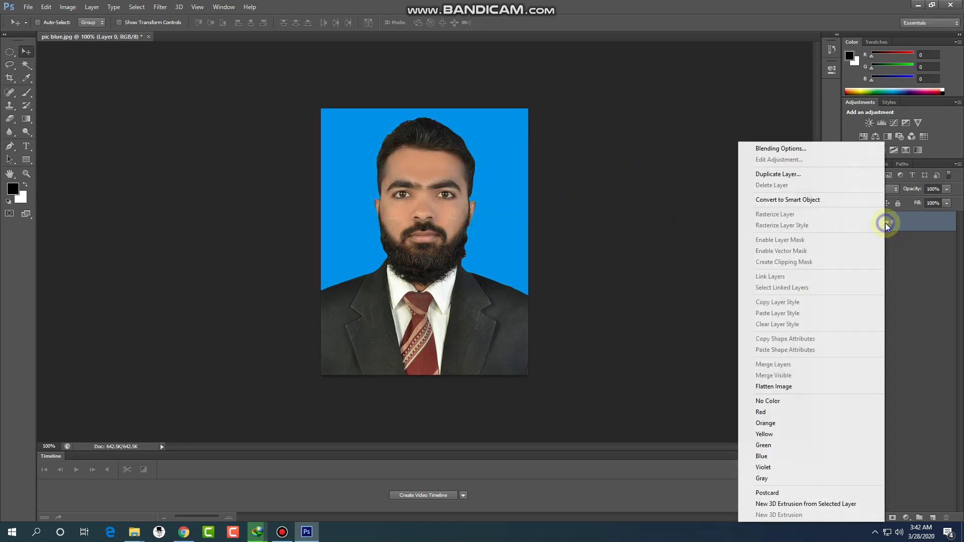
{"action": "left_click", "coordinate": [801, 201]}
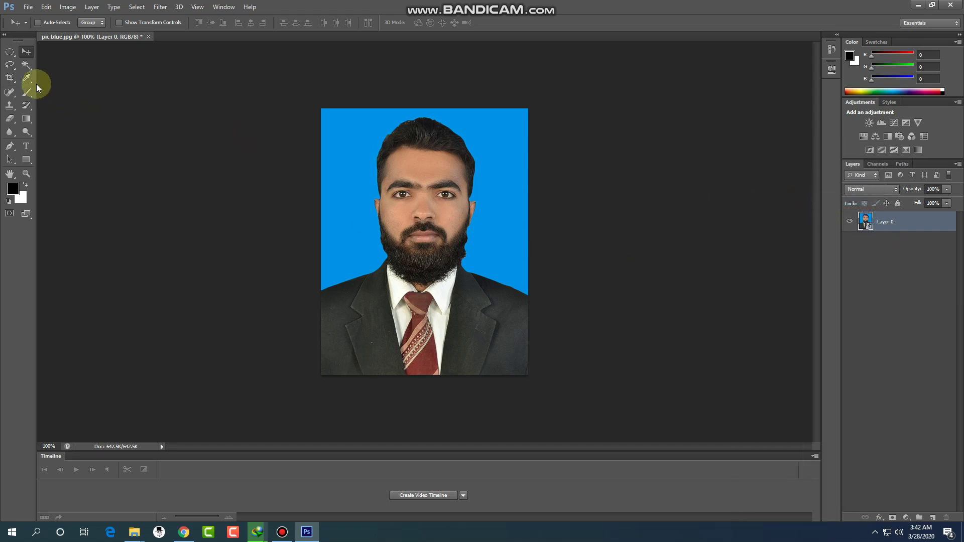
Choose the Magic Wand tool and select the blue backdrop behind the man
{"action": "left_click", "coordinate": [27, 70]}
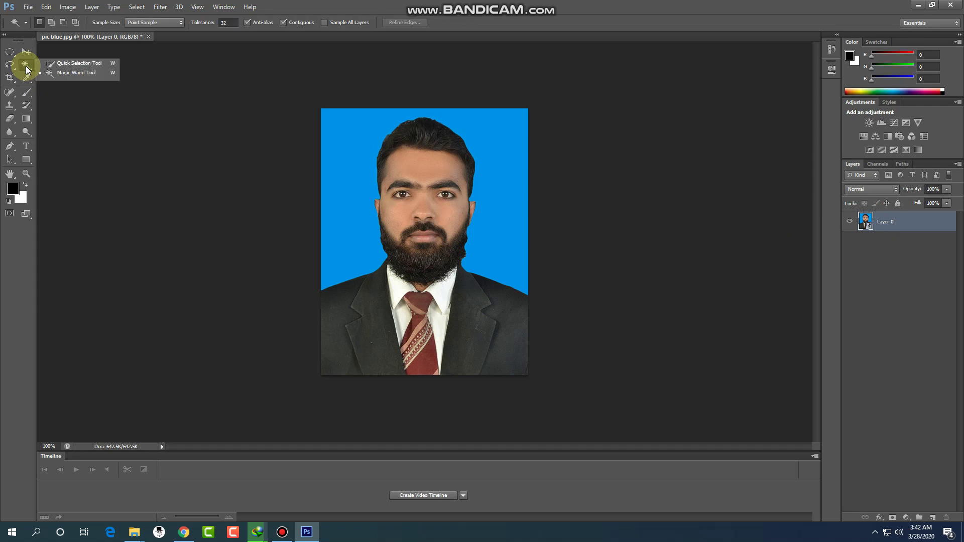
{"action": "left_click", "coordinate": [76, 74]}
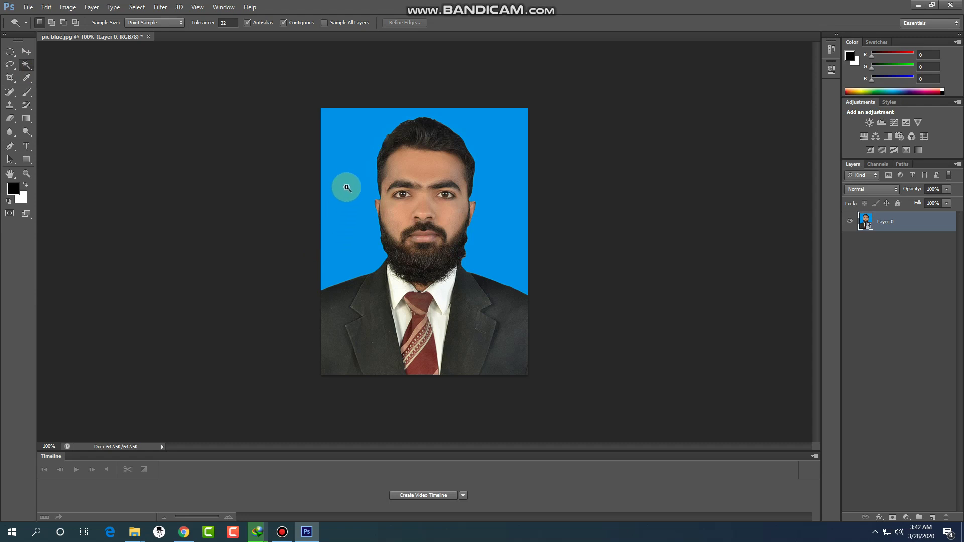
{"action": "left_click", "coordinate": [344, 166]}
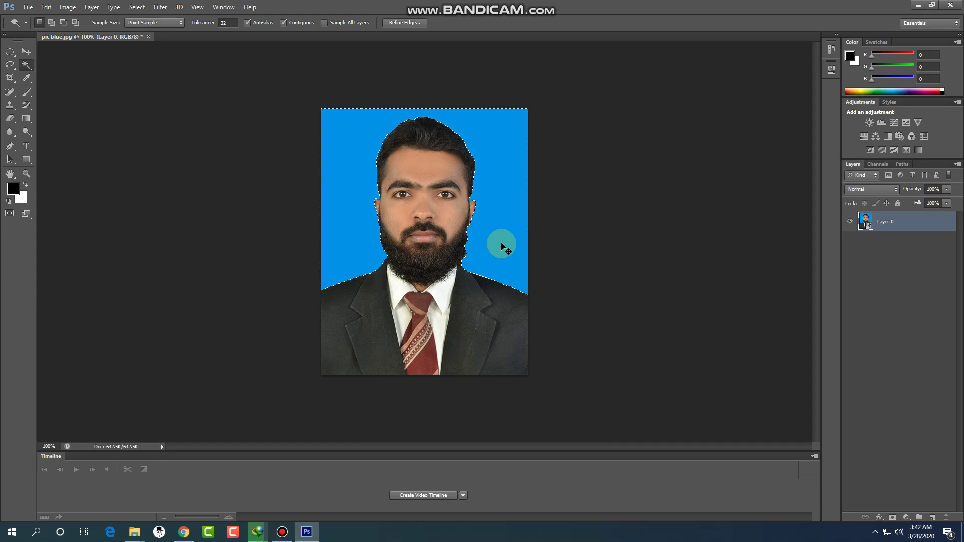
{"action": "left_click", "coordinate": [365, 312]}
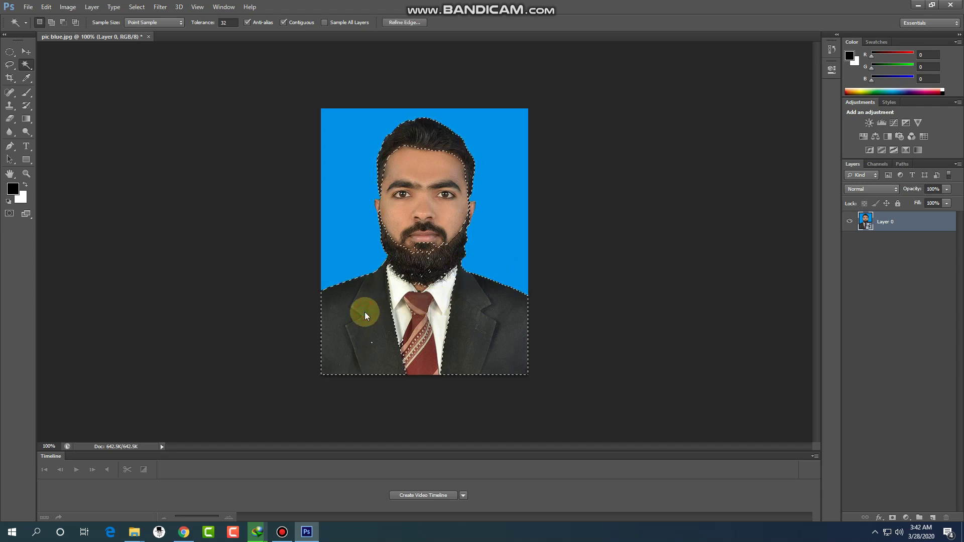
{"action": "left_click", "coordinate": [413, 274], "text": "shift"}
{"action": "left_click", "coordinate": [457, 244], "text": "shift"}
{"action": "left_click", "coordinate": [475, 222], "text": "shift"}
{"action": "left_click", "coordinate": [473, 200], "text": "shift"}
{"action": "left_click", "coordinate": [456, 146], "text": "shift"}
{"action": "left_click", "coordinate": [377, 151], "text": "shift"}
{"action": "left_click", "coordinate": [386, 308], "text": "shift"}
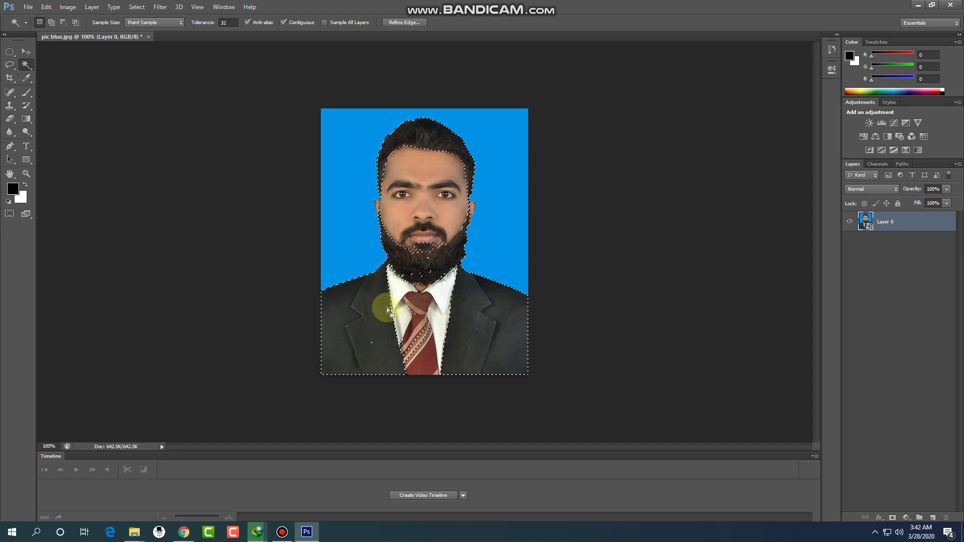
{"action": "left_click", "coordinate": [381, 310], "text": "shift"}
{"action": "key", "text": "ctrl+d"}
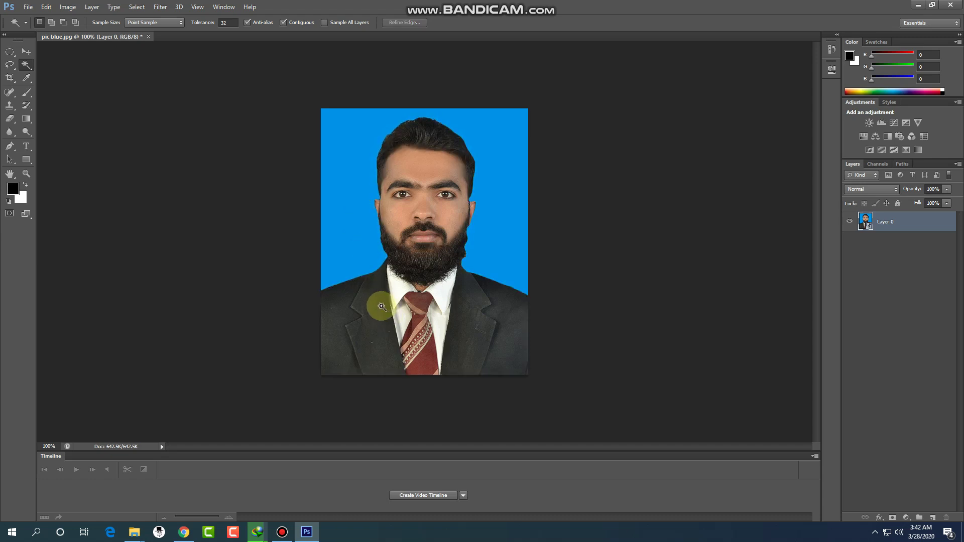
Select the blue backdrop with the Magic Wand again and invert the selection so it covers the man
{"action": "left_click", "coordinate": [351, 167]}
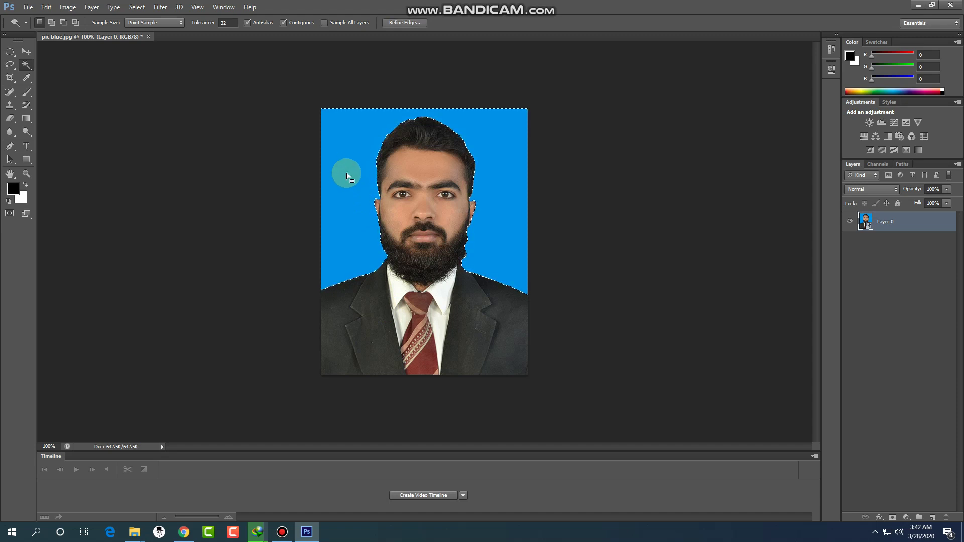
{"action": "left_click", "coordinate": [487, 315], "text": "shift"}
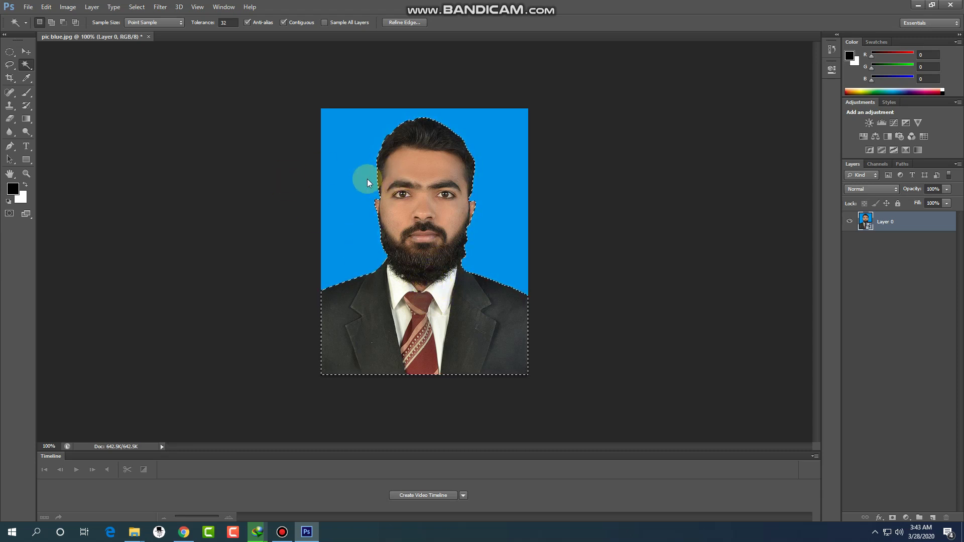
{"action": "right_click", "coordinate": [407, 197]}
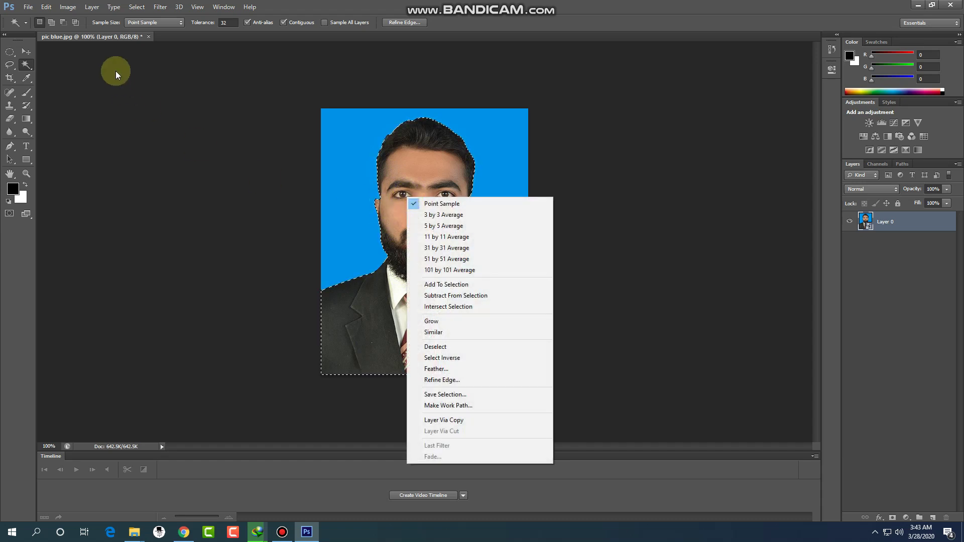
{"action": "left_click", "coordinate": [67, 47]}
Create a white RGB document of 413 × 531 pixels at 72 pixels/inch and turn its Background into a regular layer
{"action": "left_click", "coordinate": [28, 7]}
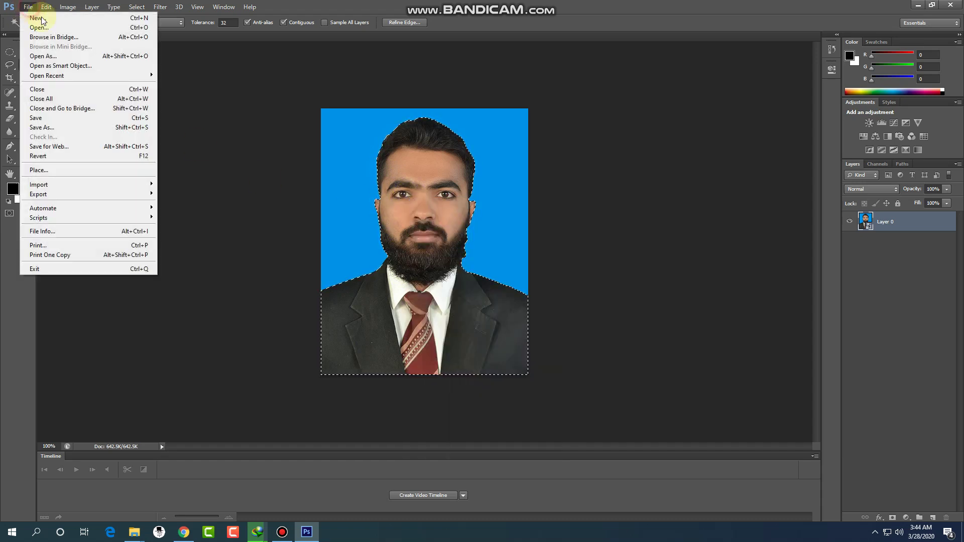
{"action": "left_click", "coordinate": [37, 18]}
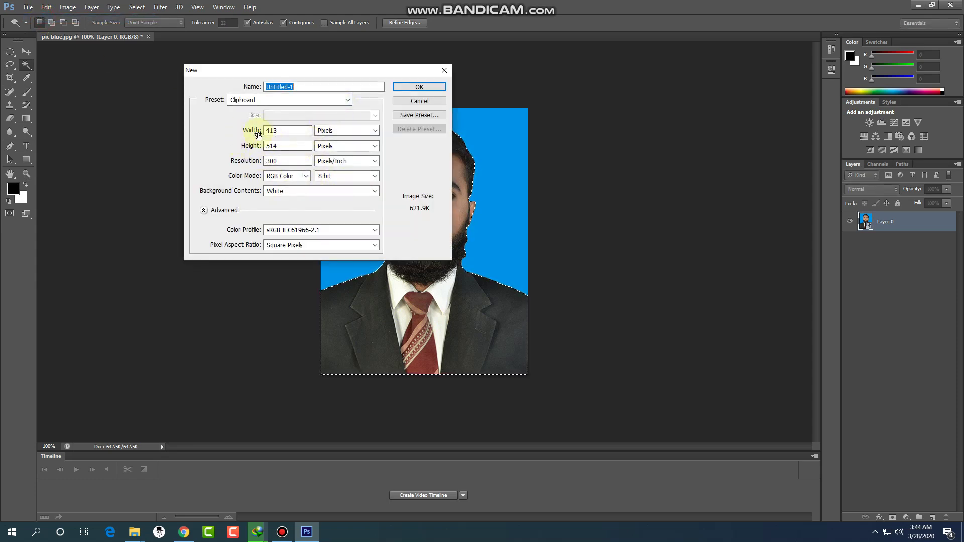
{"action": "left_click", "coordinate": [282, 145]}
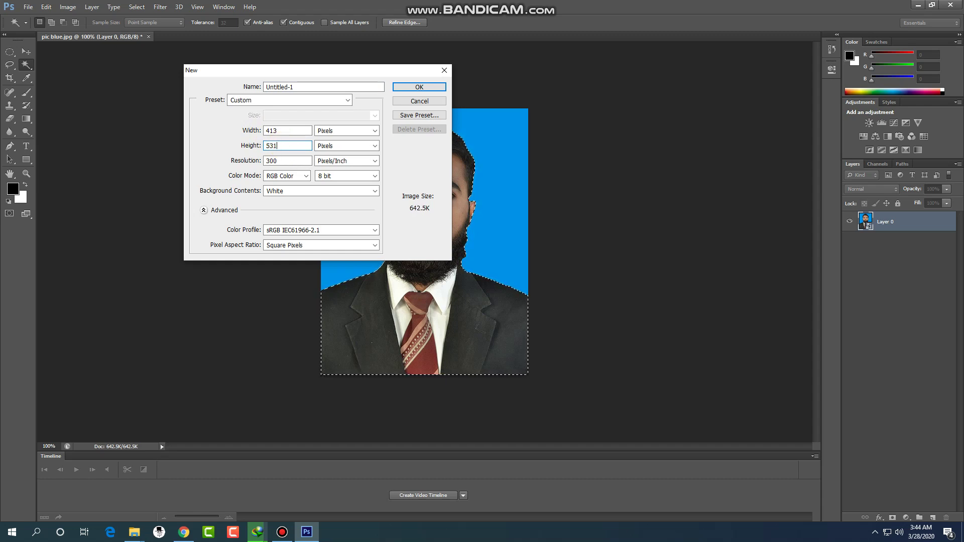
{"action": "left_click", "coordinate": [366, 132]}
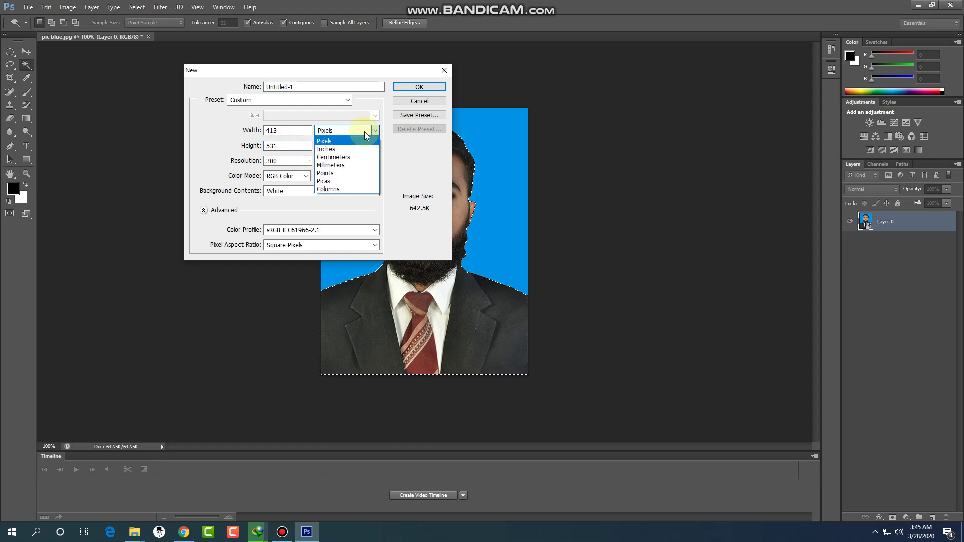
{"action": "left_click", "coordinate": [366, 133]}
{"action": "double_click", "coordinate": [287, 159]}
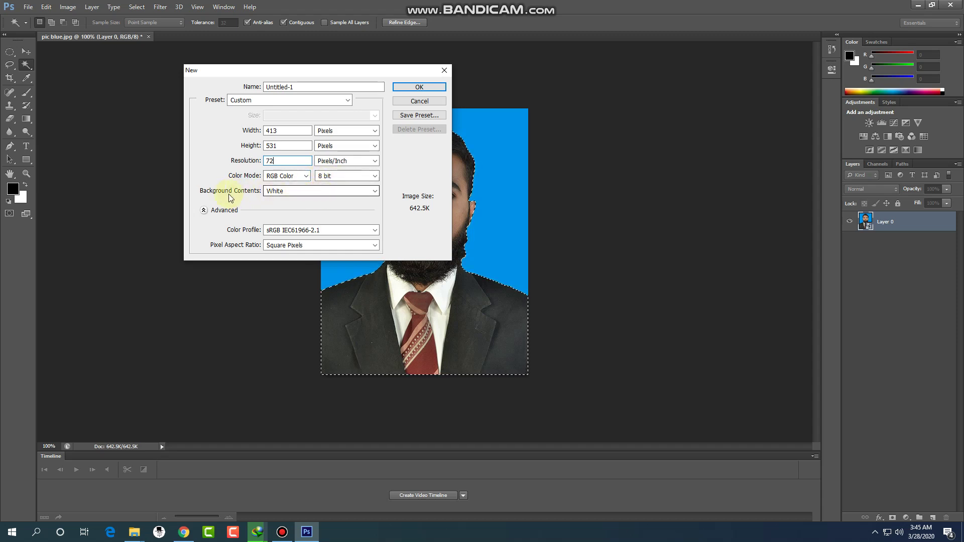
{"action": "left_click", "coordinate": [268, 193]}
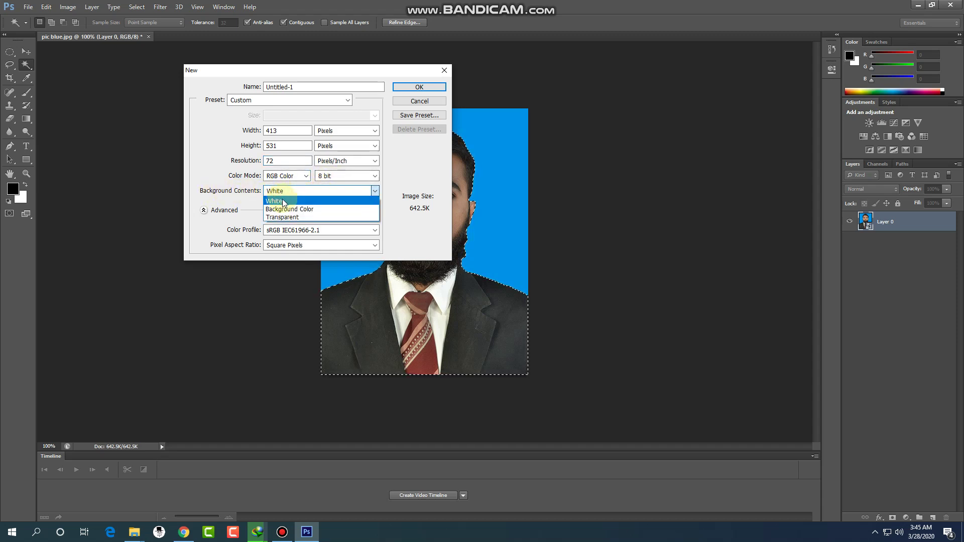
{"action": "left_click", "coordinate": [284, 202]}
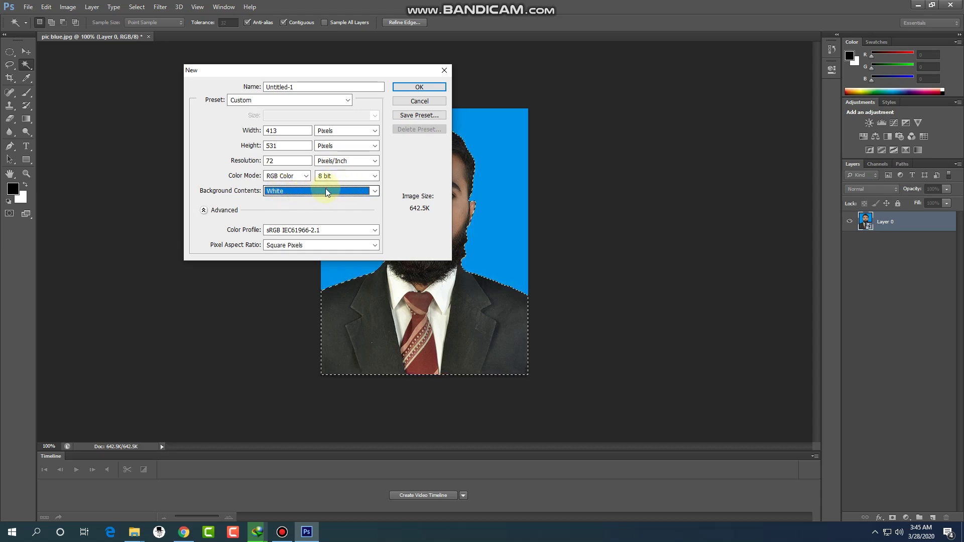
{"action": "left_click", "coordinate": [412, 88]}
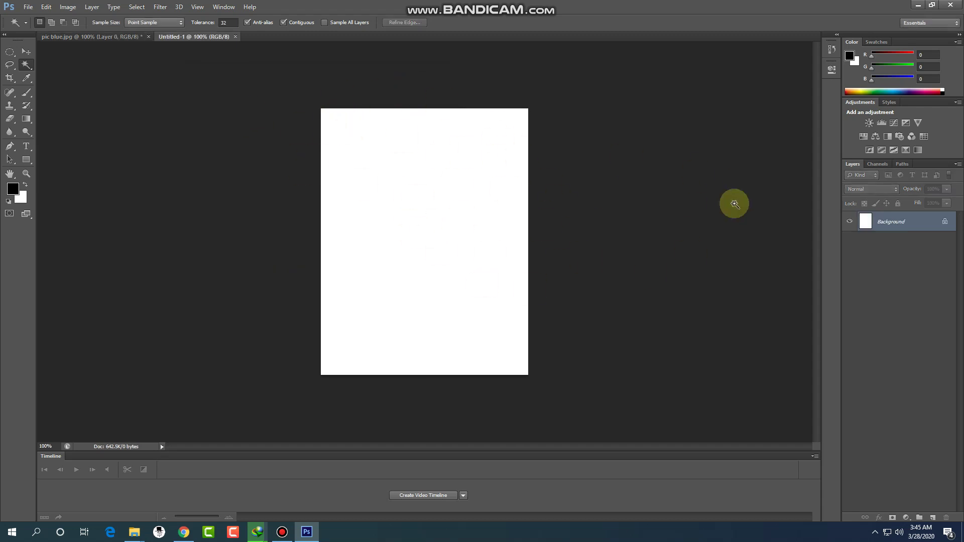
{"action": "double_click", "coordinate": [900, 221]}
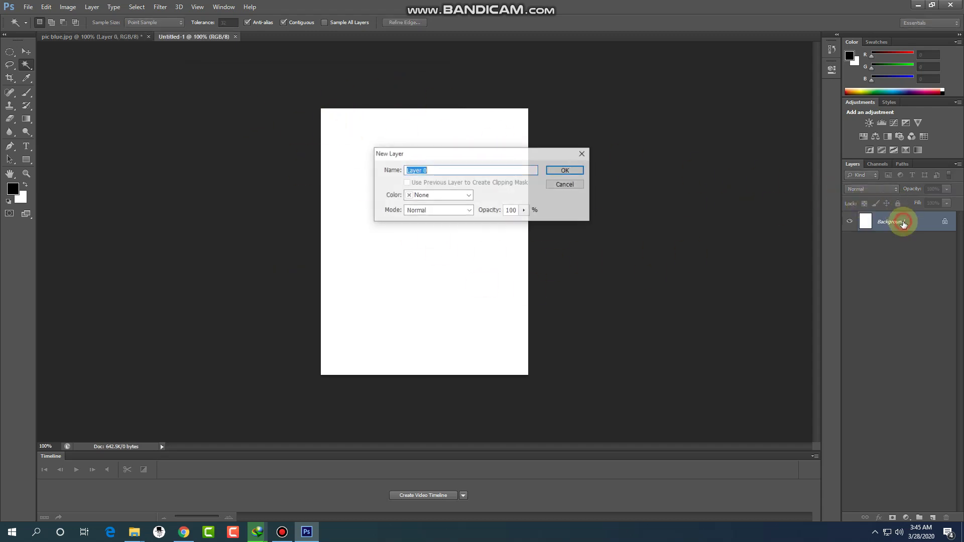
{"action": "left_click", "coordinate": [566, 171]}
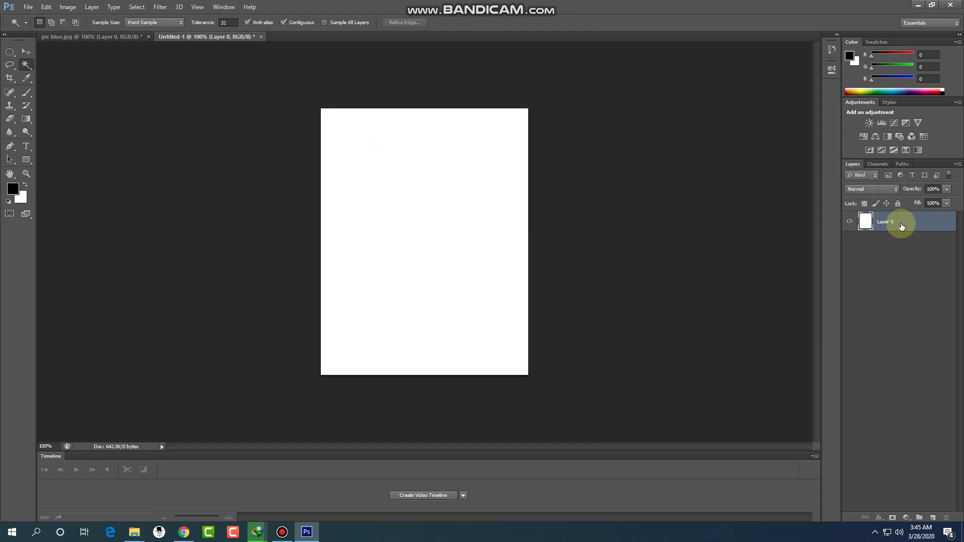
Copy the selected man from pic blue into the blank white document and convert the pasted layer to a smart object
{"action": "left_click", "coordinate": [97, 36]}
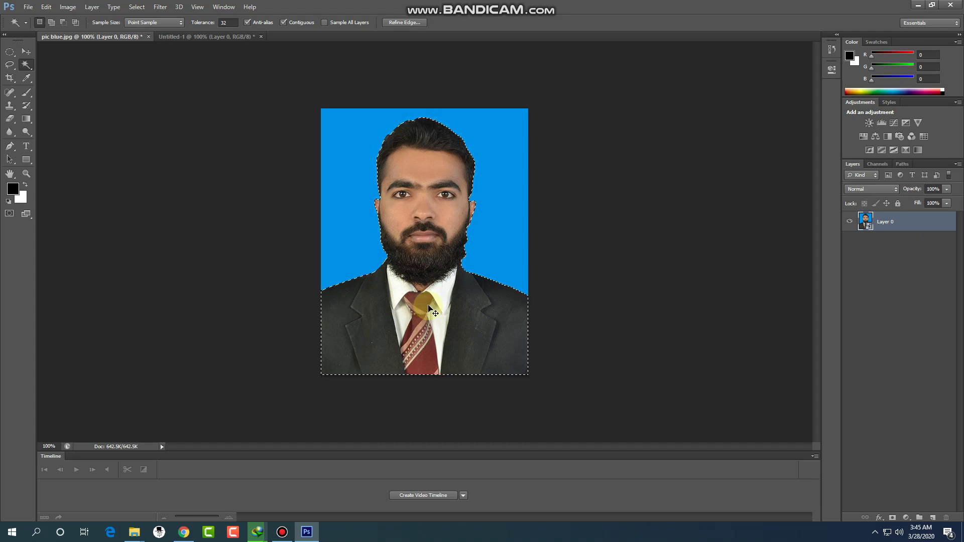
{"action": "left_click", "coordinate": [217, 37]}
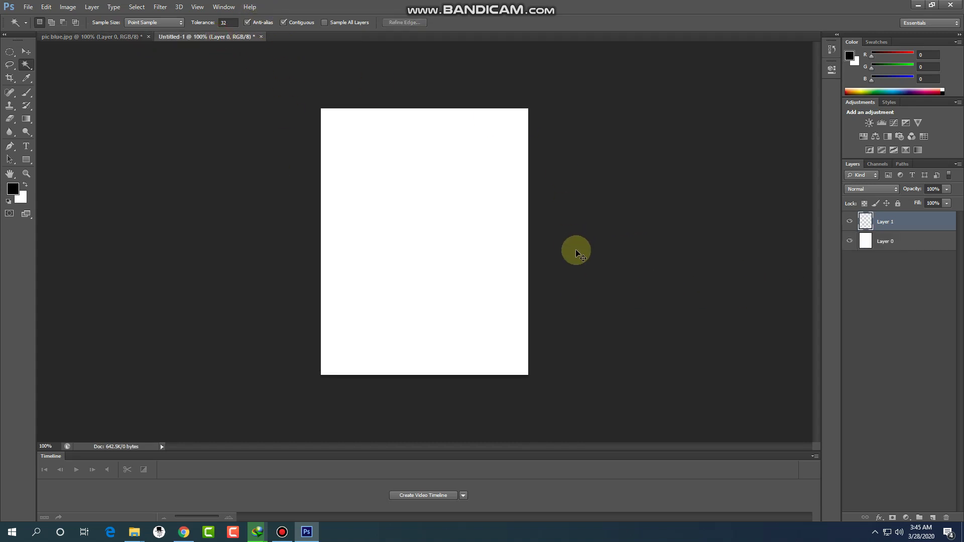
{"action": "key", "text": "ctrl+v"}
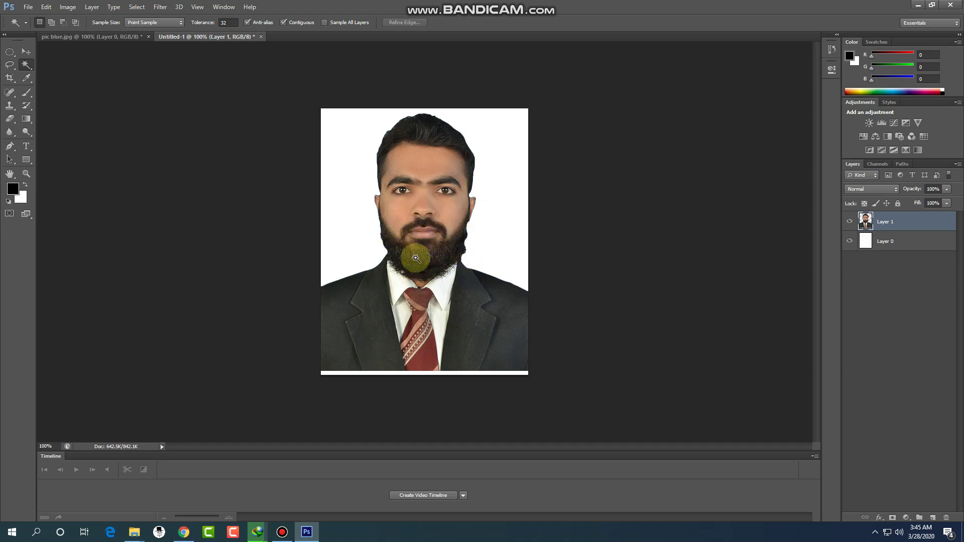
{"action": "right_click", "coordinate": [921, 225]}
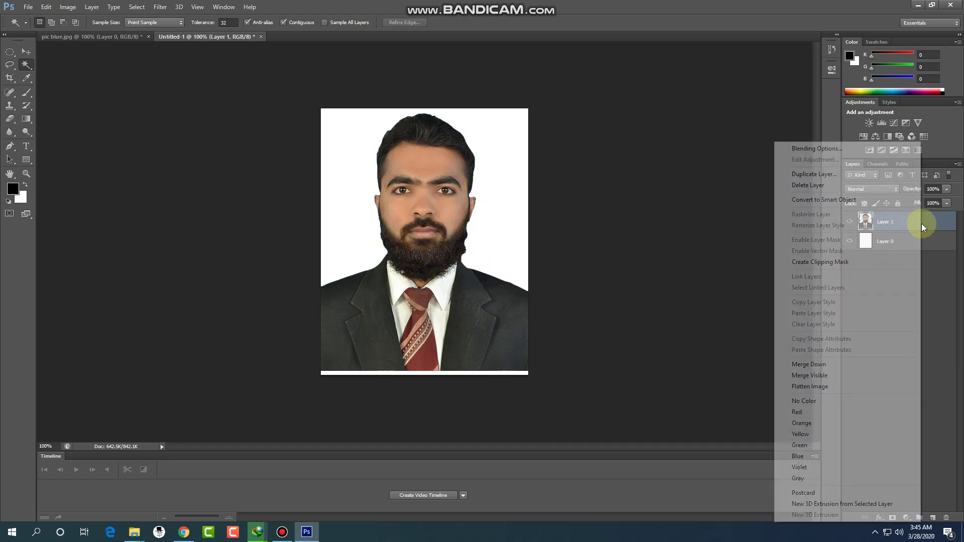
{"action": "left_click", "coordinate": [812, 200]}
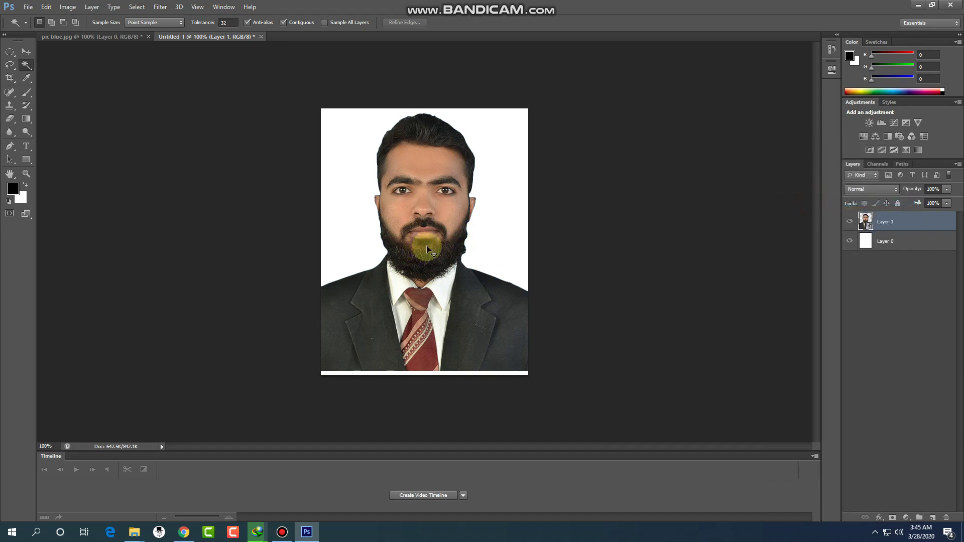
Move the pasted portrait down with Free Transform to Y 274 px so it meets the canvas's lower edge
{"action": "key", "text": "ctrl+t"}
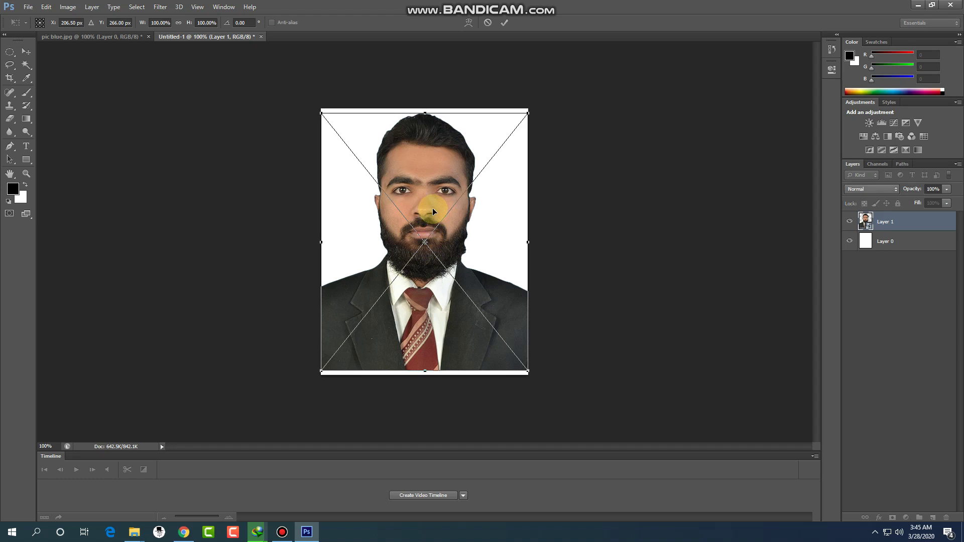
{"action": "key", "text": "Return"}
{"action": "key", "text": "w"}
{"action": "left_click", "coordinate": [433, 209]}
{"action": "key", "text": "ctrl+t"}
{"action": "left_click_drag", "start_coordinate": [432, 209], "coordinate": [433, 215]}
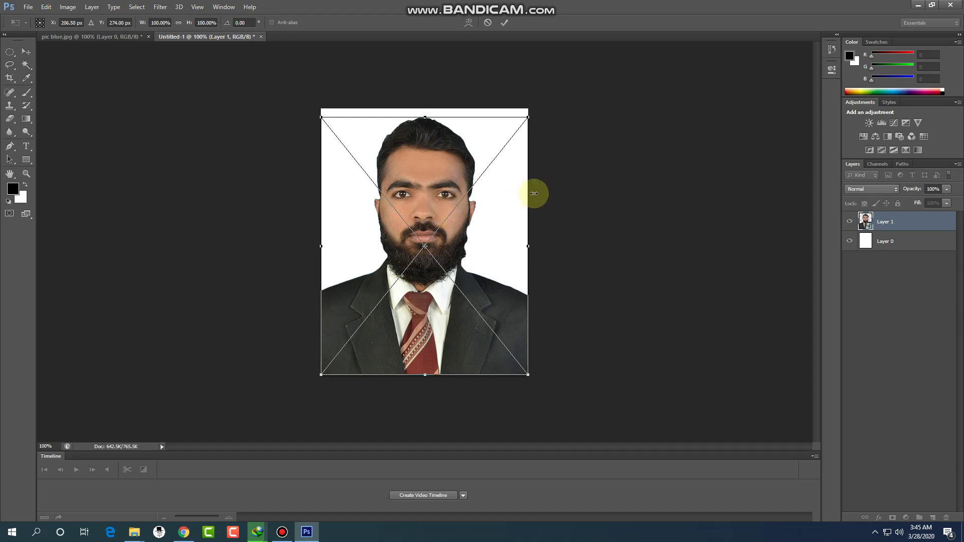
{"action": "key", "text": "Return"}
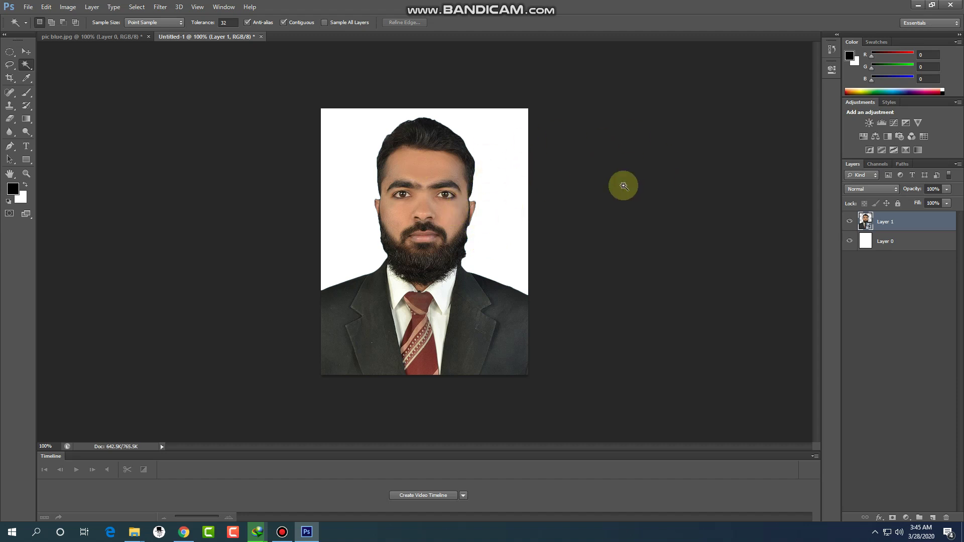
Save the white-background portrait as a JPEG copy named Untitled-1.jpg in the Lightshot folder
{"action": "left_click", "coordinate": [28, 7]}
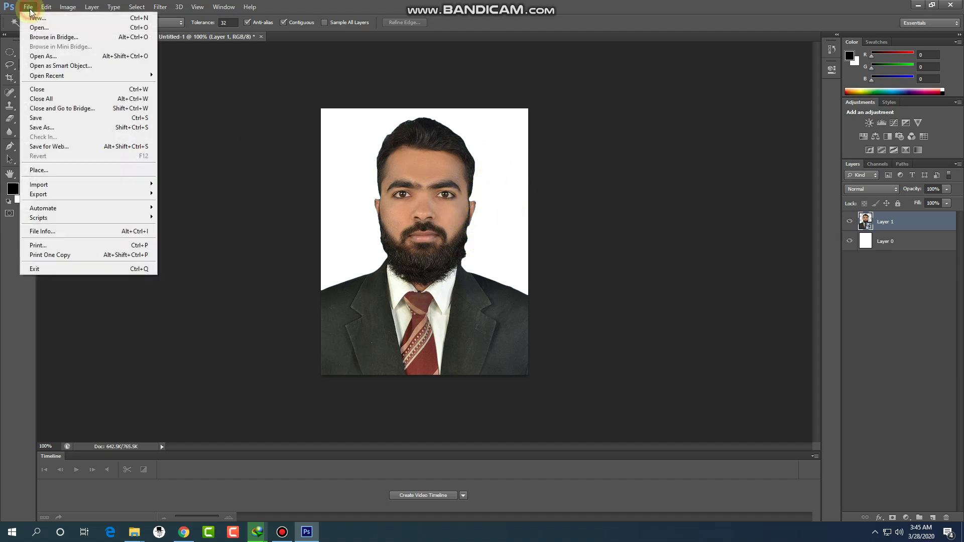
{"action": "left_click", "coordinate": [71, 126]}
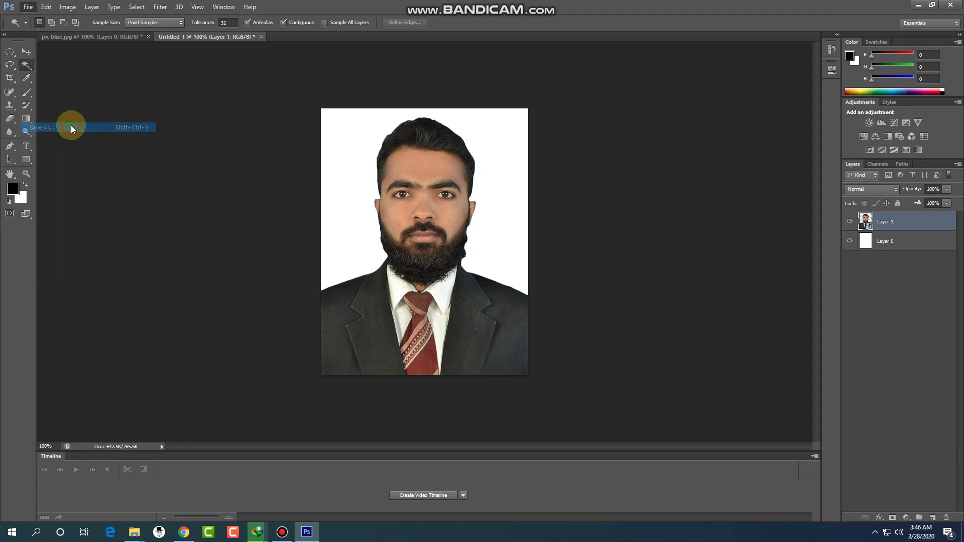
{"action": "left_click", "coordinate": [481, 293]}
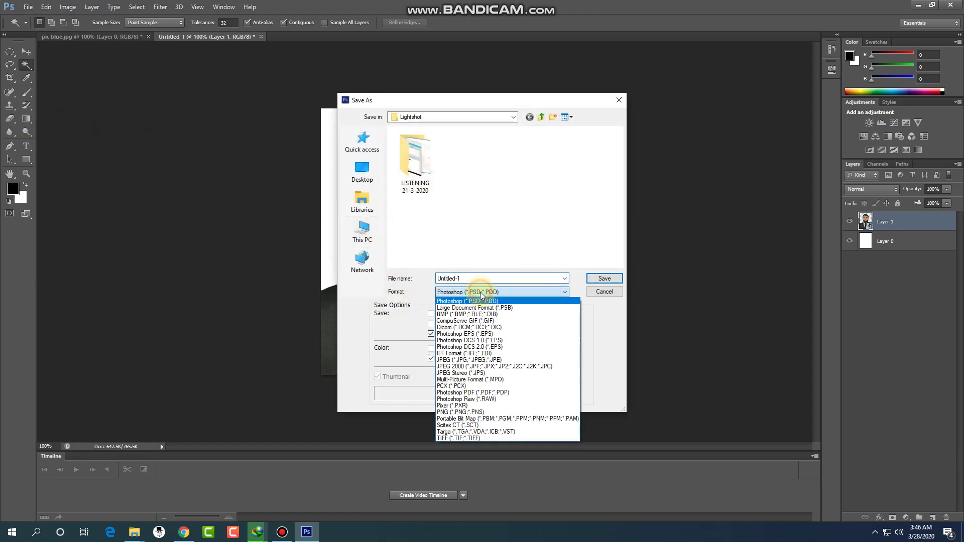
{"action": "left_click", "coordinate": [485, 361]}
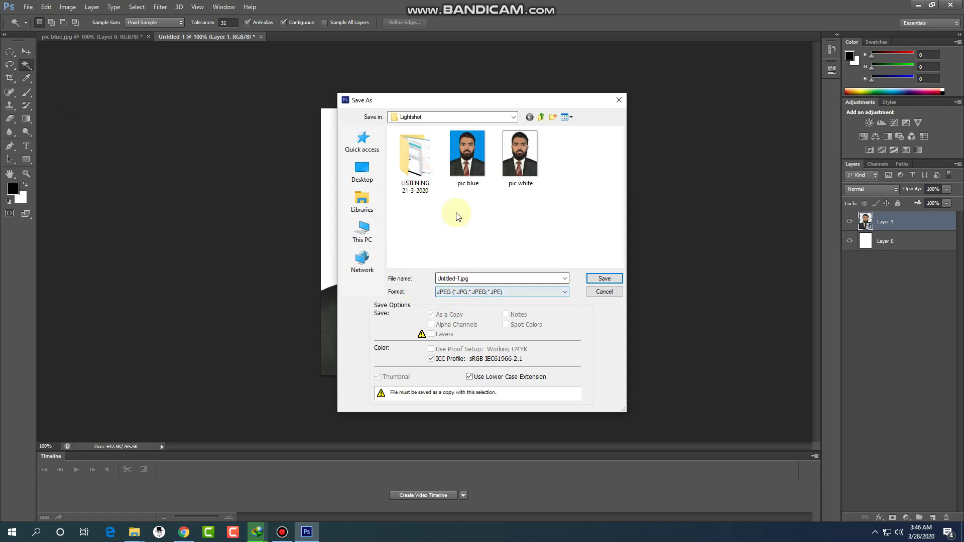
{"action": "left_click", "coordinate": [454, 277]}
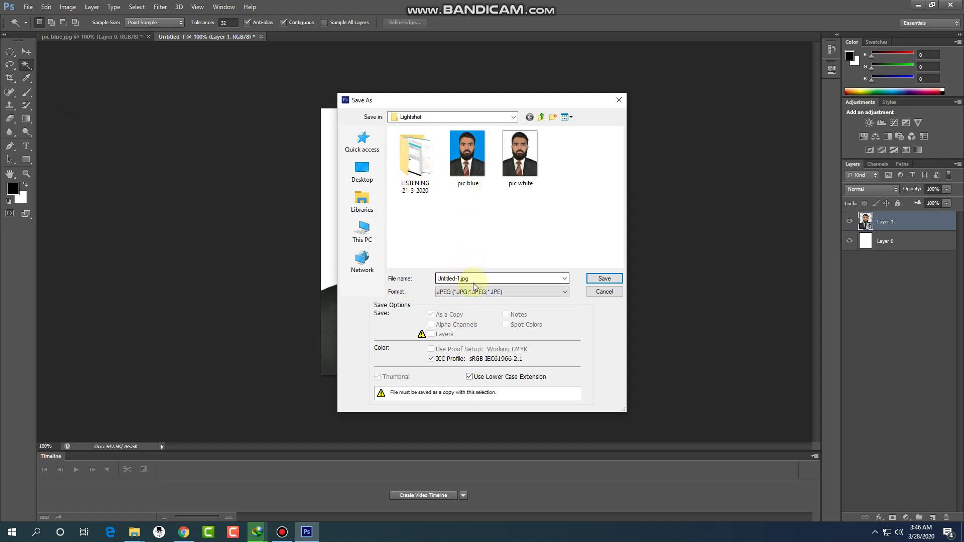
{"action": "left_click", "coordinate": [605, 279]}
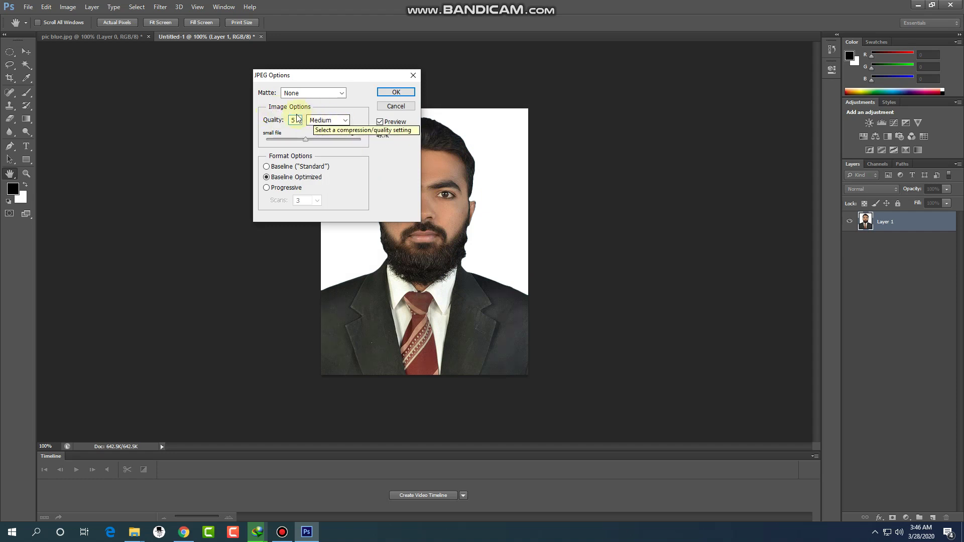
Raise the JPEG quality to the largest-file setting with Baseline Optimized format and complete the export
{"action": "left_click", "coordinate": [327, 140]}
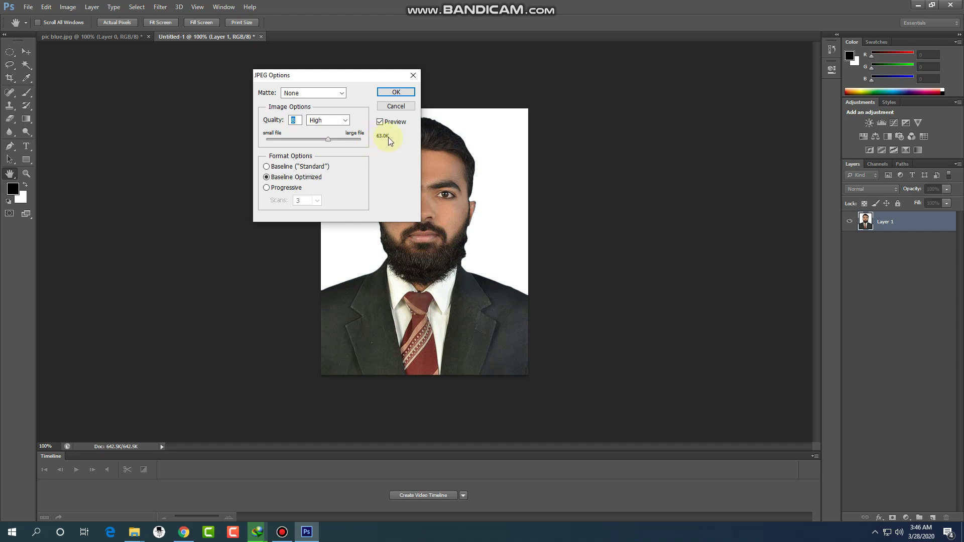
{"action": "left_click", "coordinate": [353, 143]}
{"action": "left_click_drag", "start_coordinate": [355, 144], "coordinate": [361, 142]}
{"action": "left_click", "coordinate": [395, 95]}
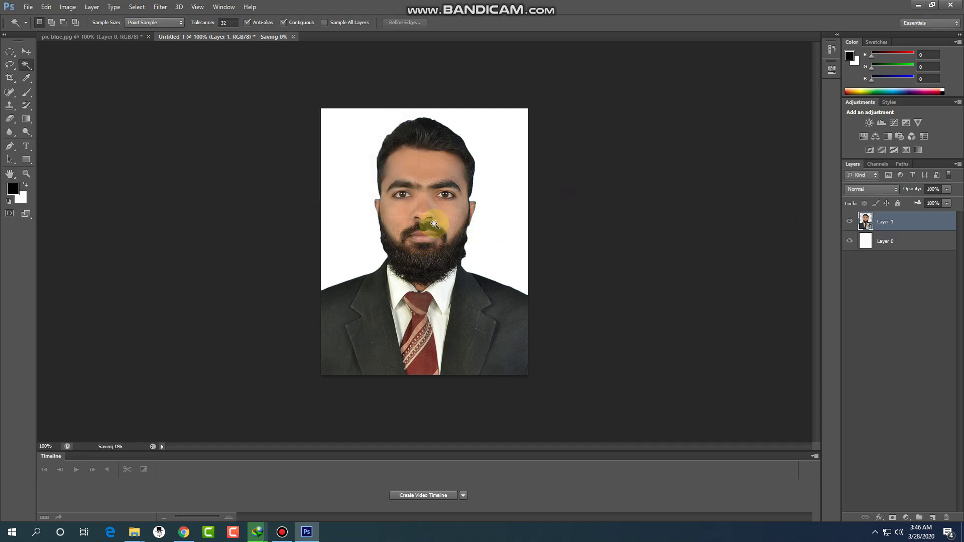
Switch to File Explorer, refresh the Lightshot folder and open the exported Untitled-1 image for viewing
{"action": "left_click", "coordinate": [134, 532]}
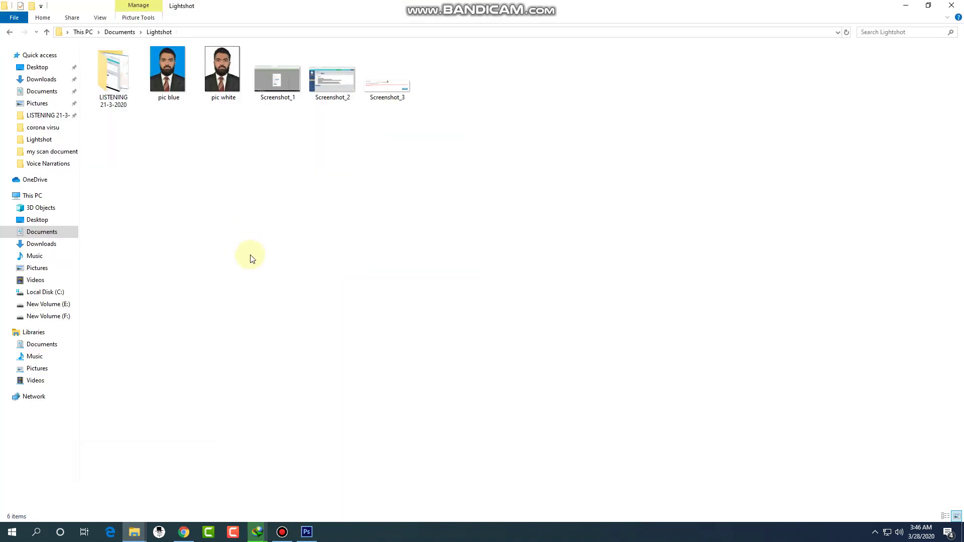
{"action": "right_click", "coordinate": [276, 297]}
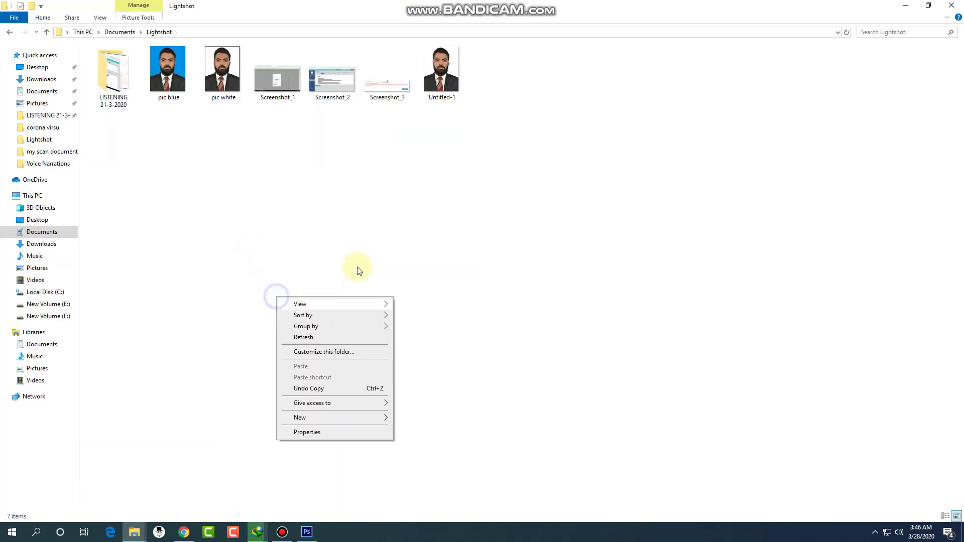
{"action": "left_click", "coordinate": [306, 338]}
{"action": "double_click", "coordinate": [440, 82]}
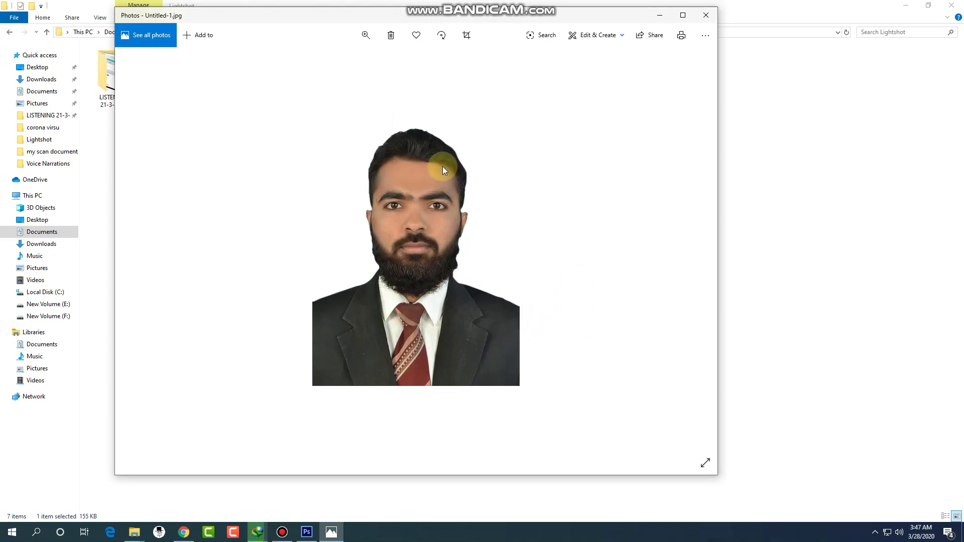
Review the photo upload requirements on the SPSC profile page in Chrome, return to the image preview and close it
{"action": "left_click", "coordinate": [184, 532]}
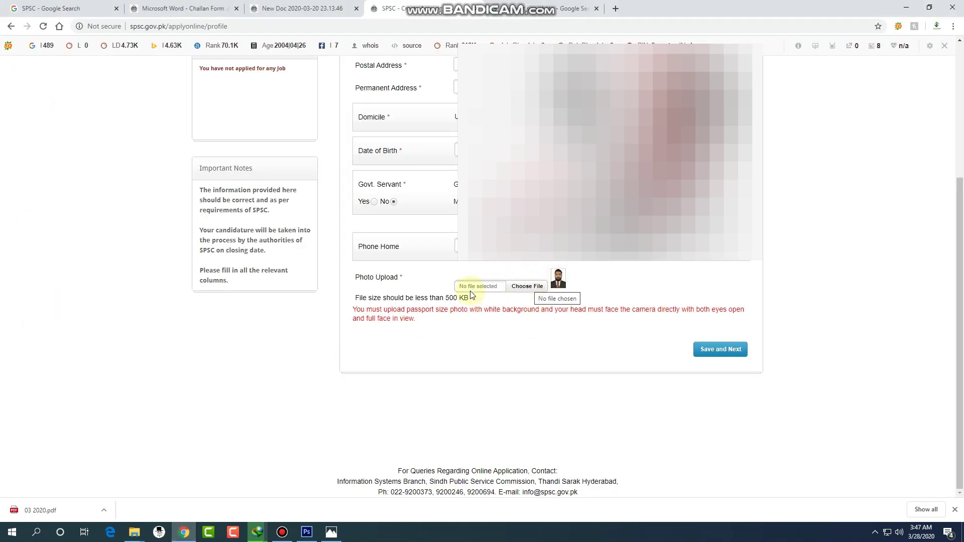
{"action": "left_click", "coordinate": [184, 532]}
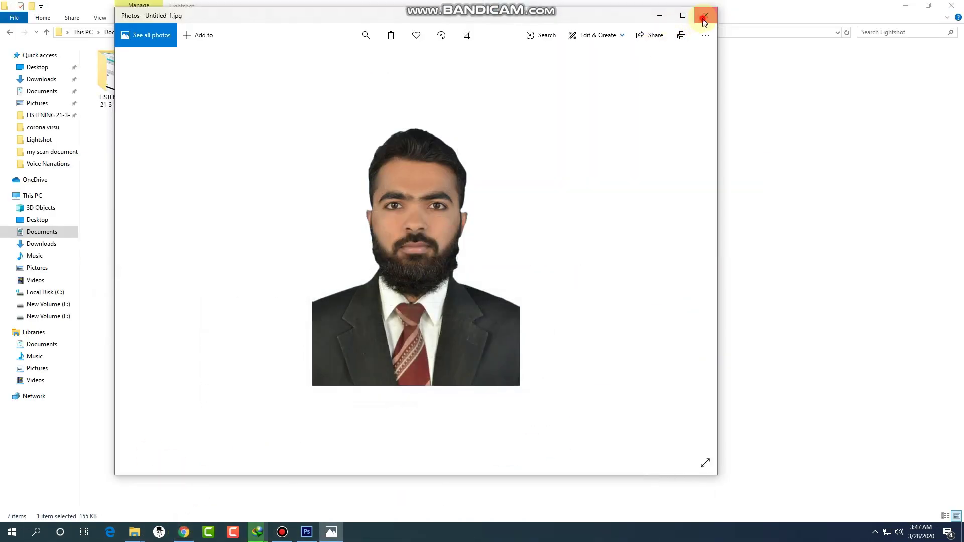
{"action": "left_click", "coordinate": [706, 15]}
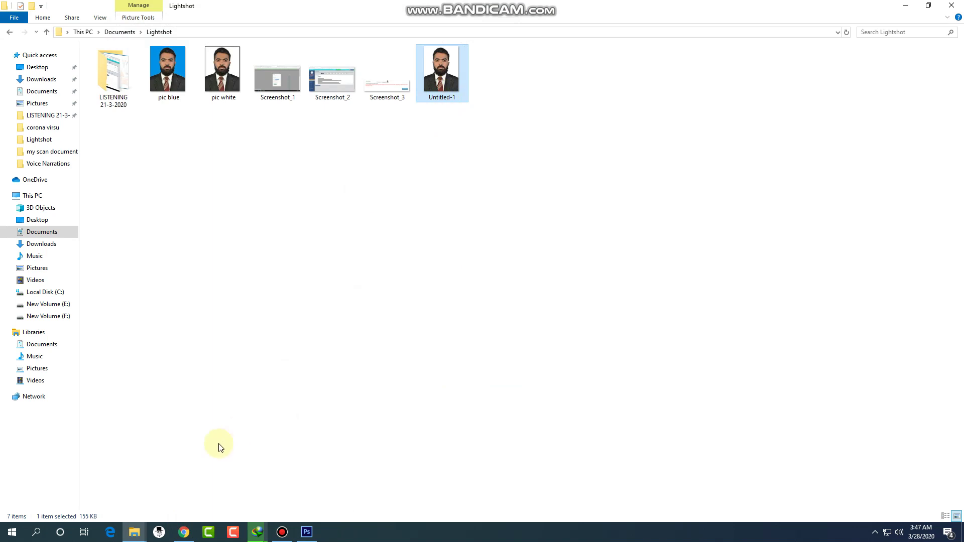
{"action": "double_click", "coordinate": [464, 65]}
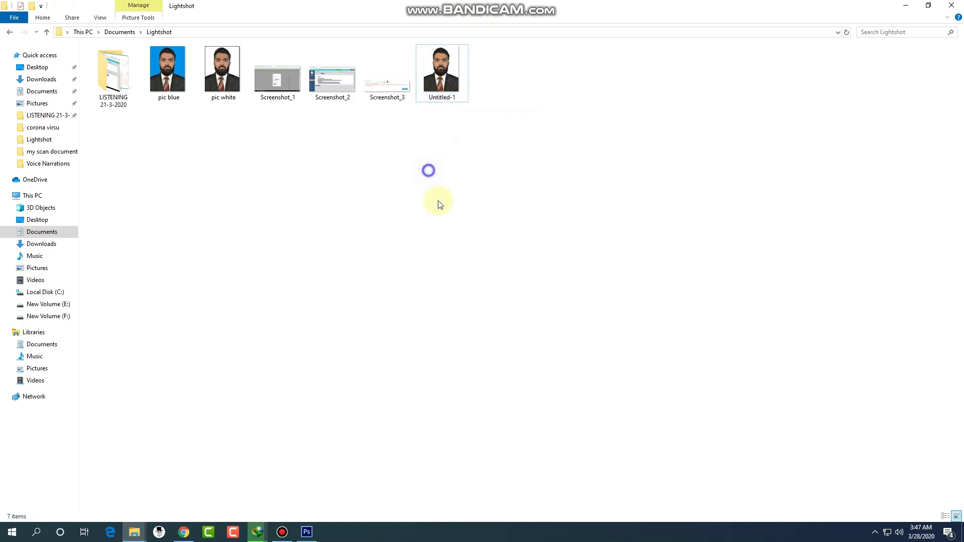
{"action": "right_click", "coordinate": [431, 173]}
{"action": "left_click", "coordinate": [450, 215]}
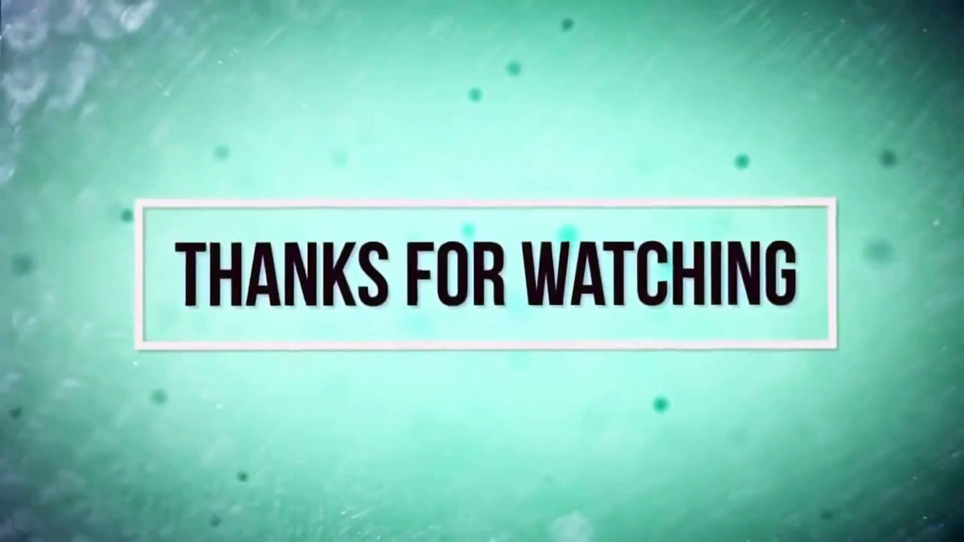